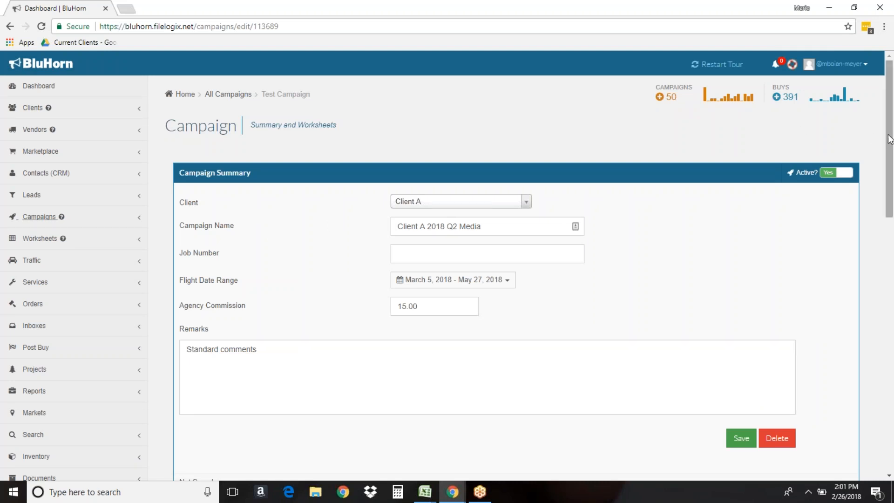
# Name the new worksheet "ComScore Demo Worksheet", keeping its March 5, 2018 - May 27, 2018 date range
pyautogui.moveTo(890, 139); pyautogui.dragTo(892, 301)
pyautogui.click(458, 101)
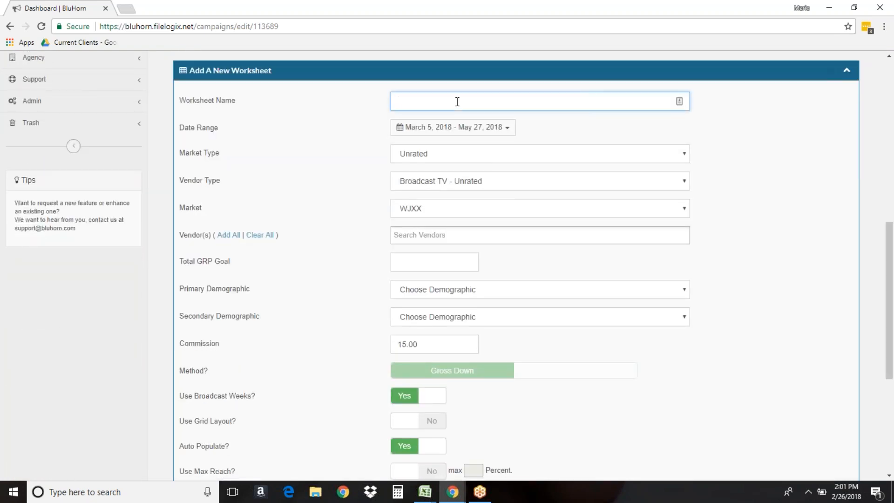
pyautogui.write('ComScore Demo Worksheet')
pyautogui.click(455, 132)
pyautogui.click(456, 133)
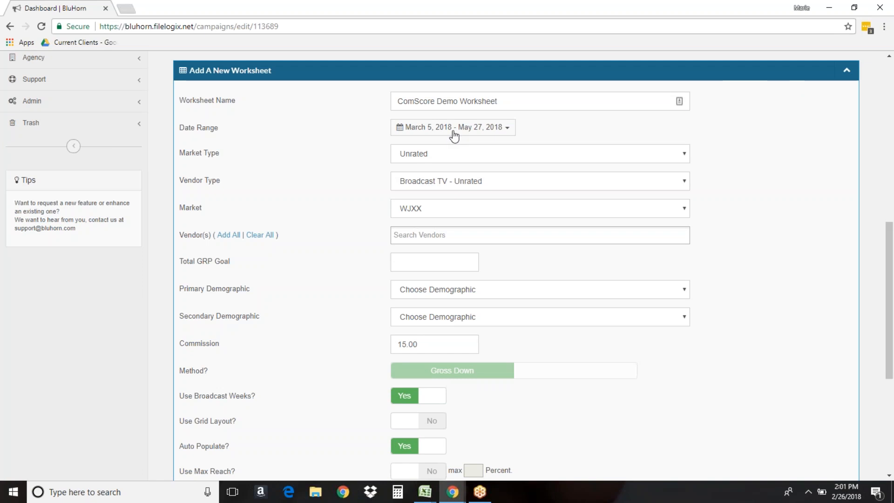
# Set the worksheet's market type to Rated (Comscore) and its date range time zone to Eastern Daylight Time (EDT) = UTC-4
pyautogui.rightClick(428, 155)
pyautogui.click(407, 159)
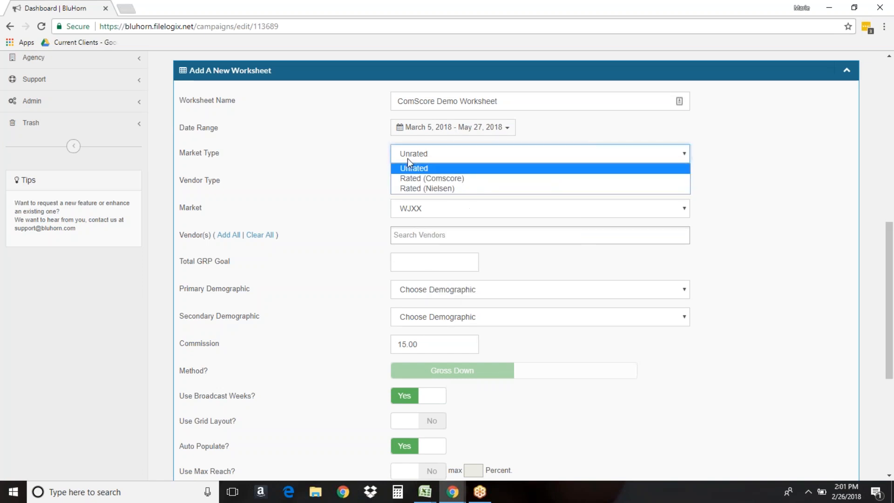
pyautogui.click(443, 179)
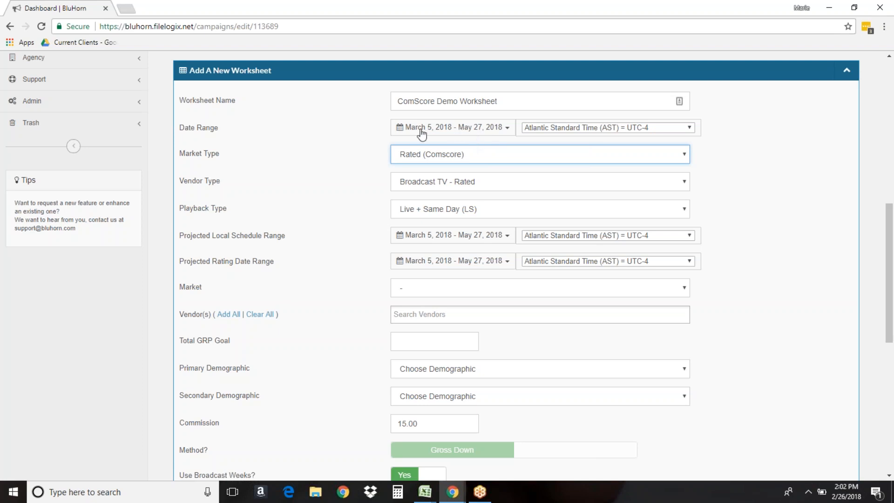
pyautogui.click(581, 128)
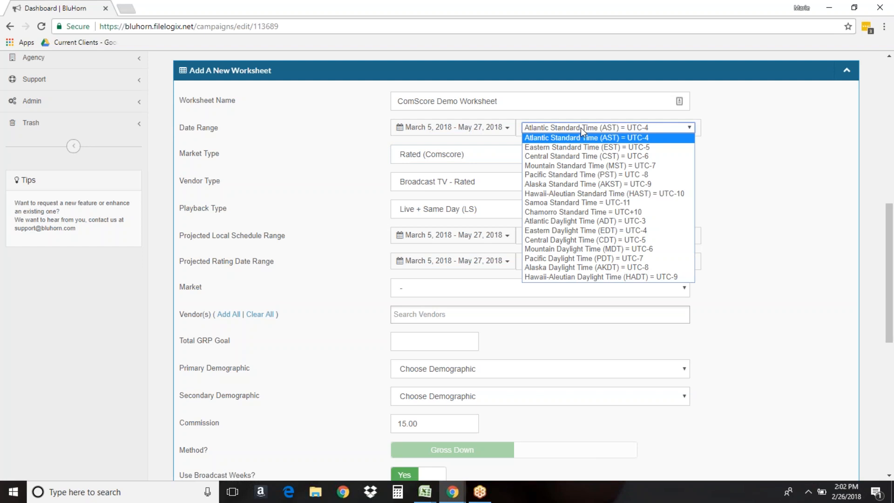
pyautogui.click(574, 230)
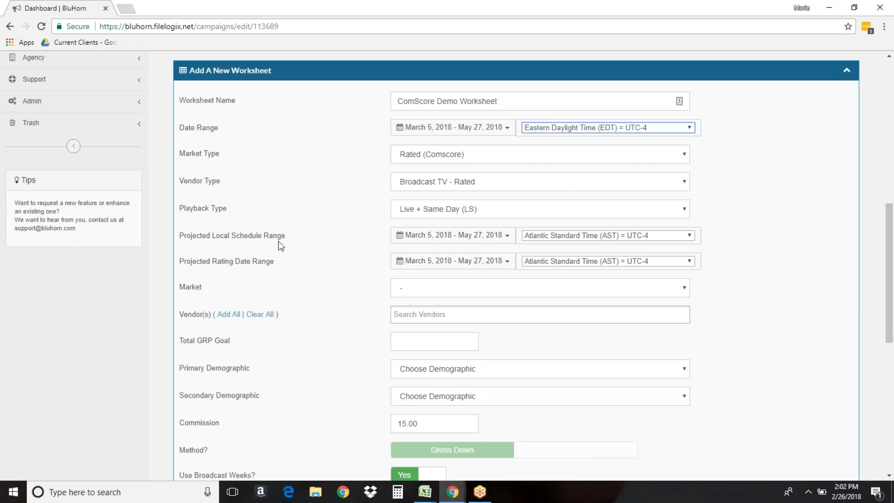
# Set the projected local schedule range to February 5 - February 11, 2018 in Eastern Daylight Time (EDT) = UTC-4
pyautogui.click(458, 245)
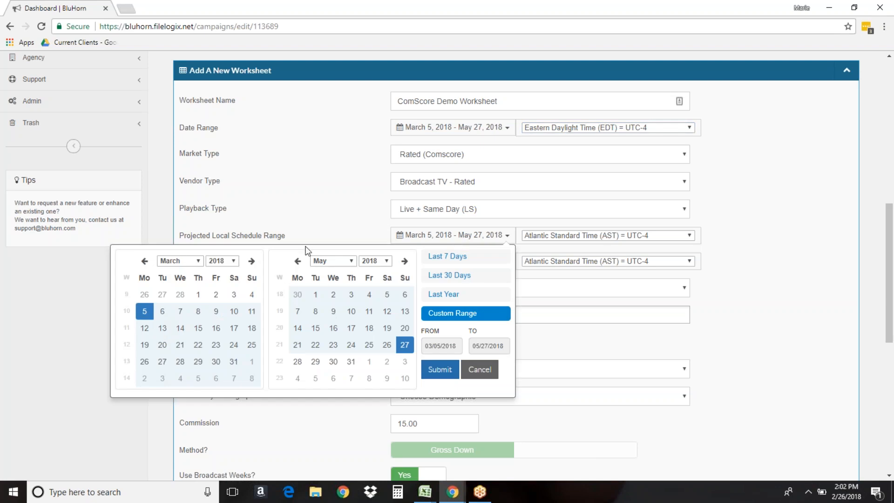
pyautogui.click(144, 261)
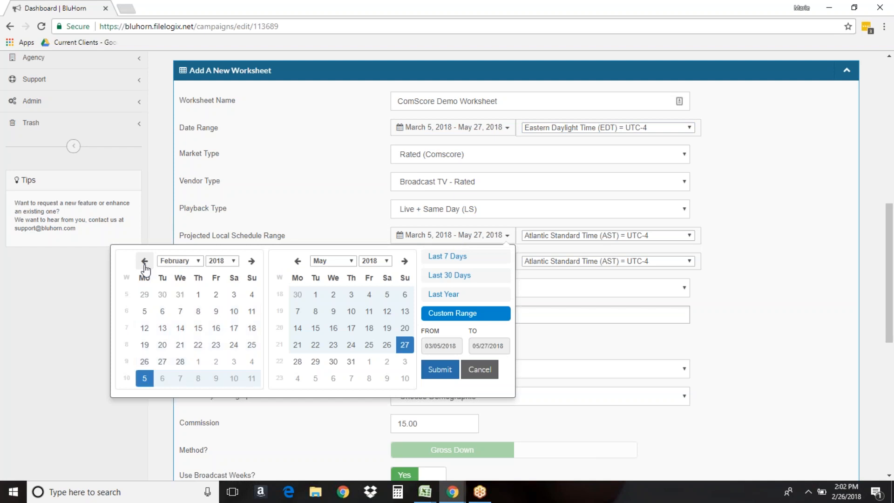
pyautogui.click(145, 315)
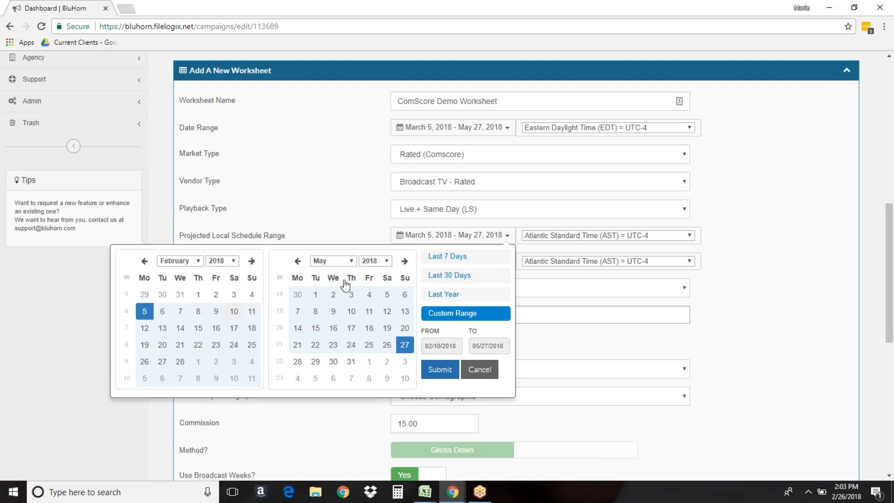
pyautogui.click(298, 262)
pyautogui.click(298, 263)
pyautogui.click(298, 262)
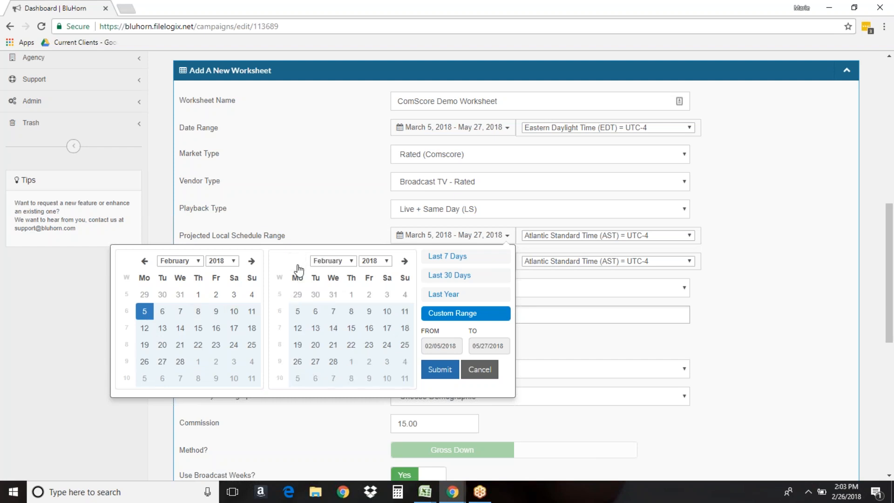
pyautogui.click(407, 316)
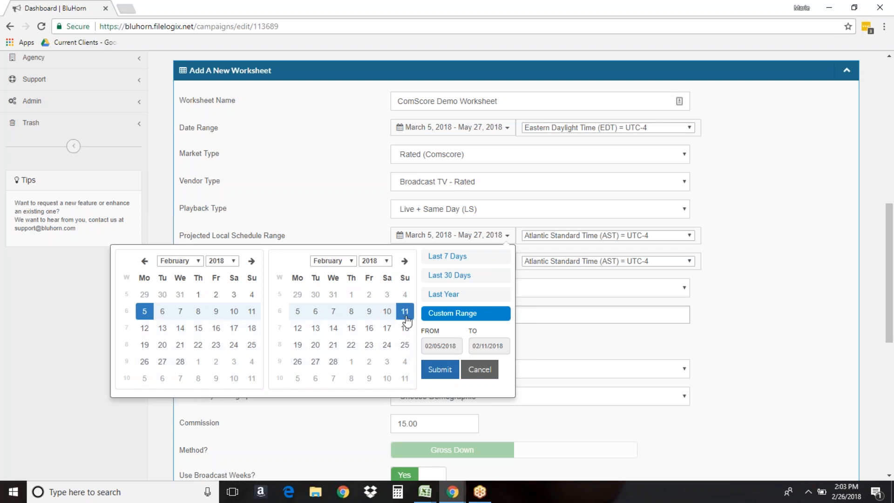
pyautogui.click(440, 370)
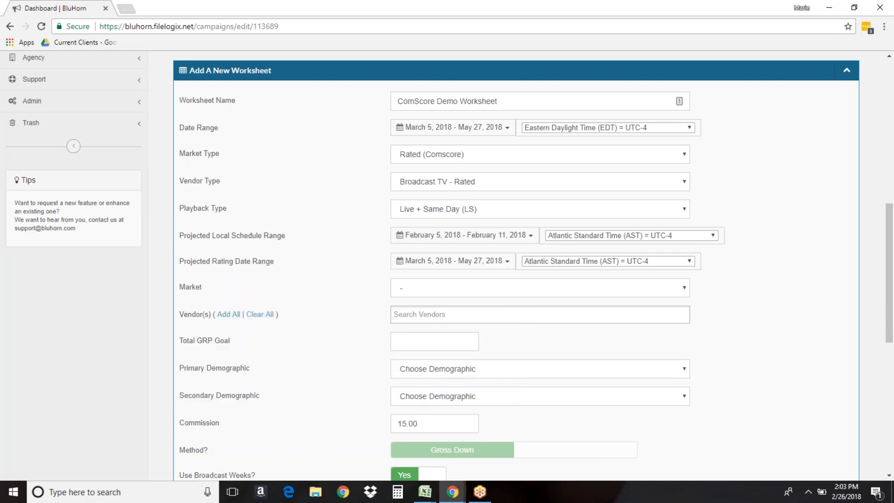
pyautogui.click(579, 236)
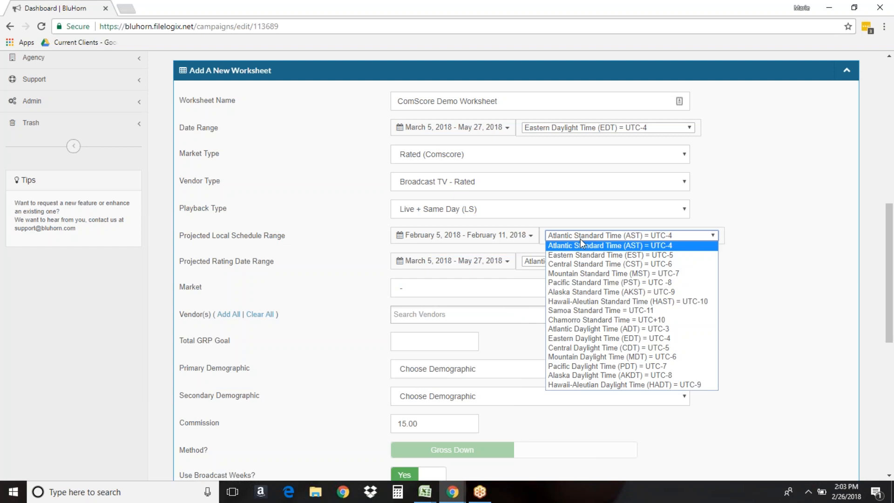
pyautogui.click(581, 339)
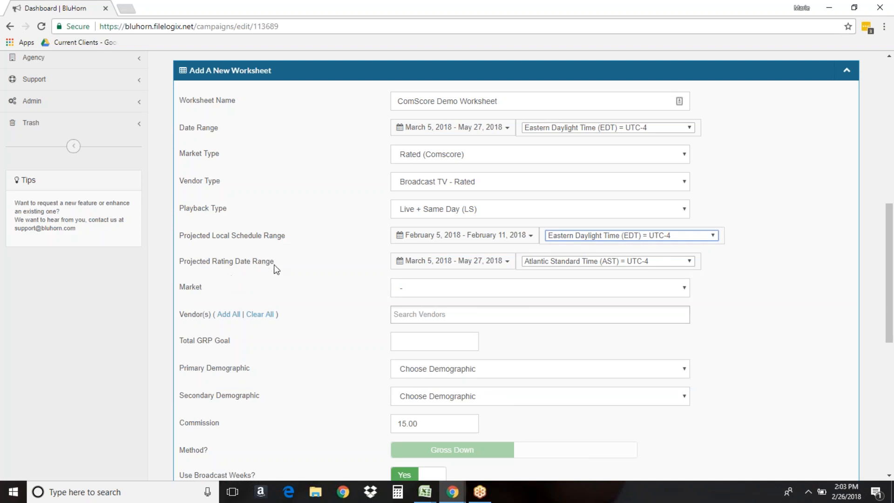
# Set the projected rating date range to December 1, 2017 - January 31, 2018 in Eastern Daylight Time (EDT) = UTC-4
pyautogui.click(434, 264)
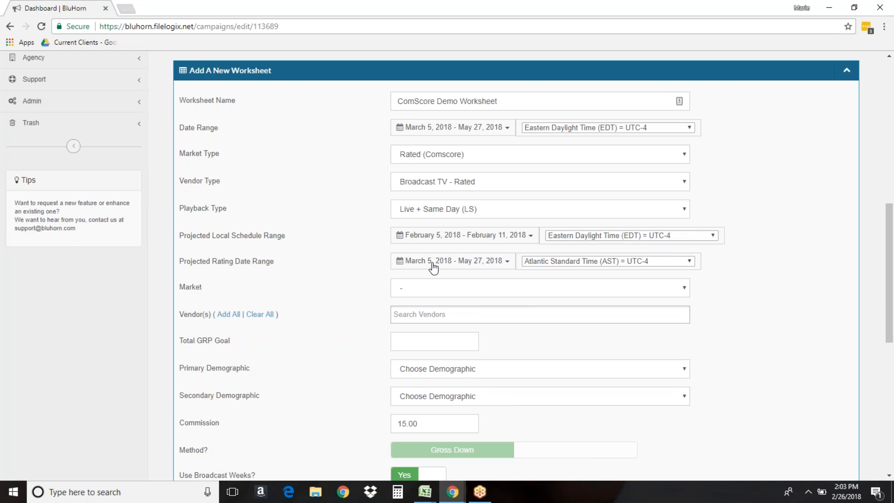
pyautogui.click(145, 288)
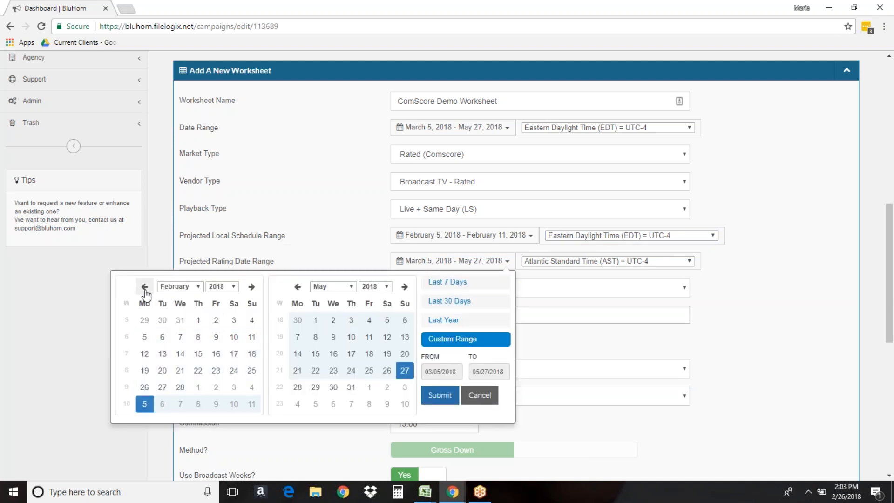
pyautogui.click(145, 288)
pyautogui.click(145, 289)
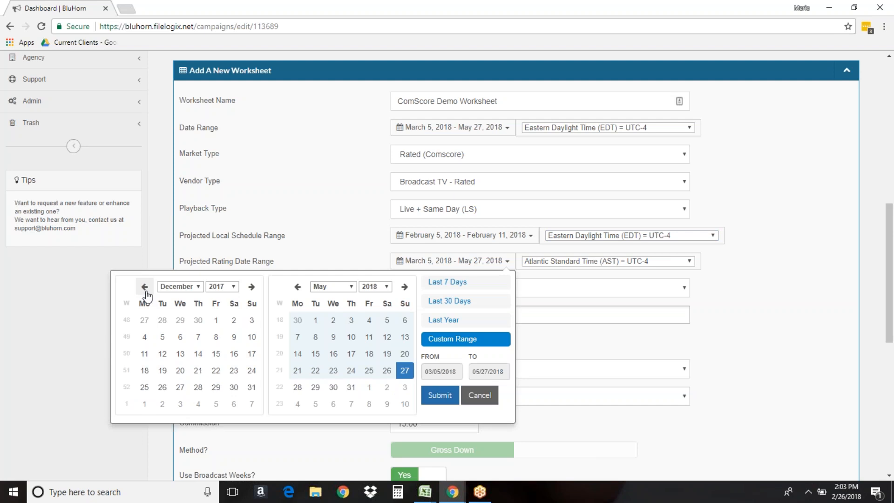
pyautogui.click(215, 322)
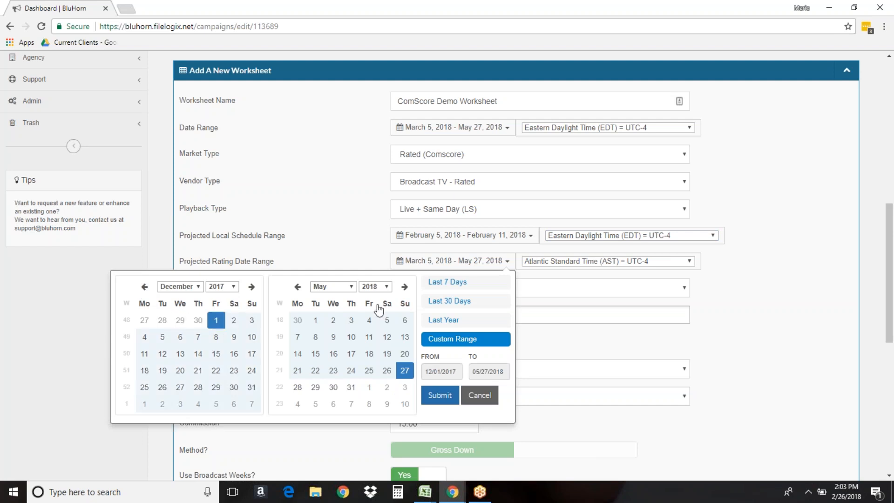
pyautogui.click(298, 288)
pyautogui.click(297, 287)
pyautogui.click(298, 288)
pyautogui.click(297, 287)
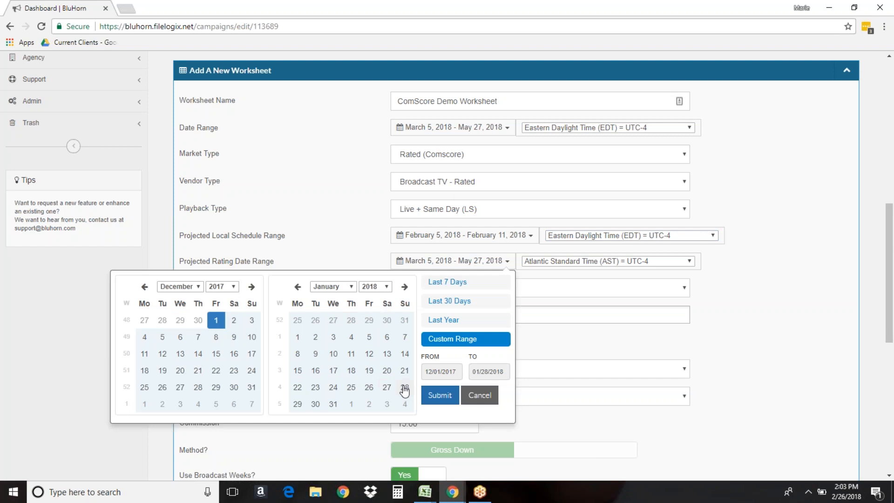
pyautogui.click(333, 407)
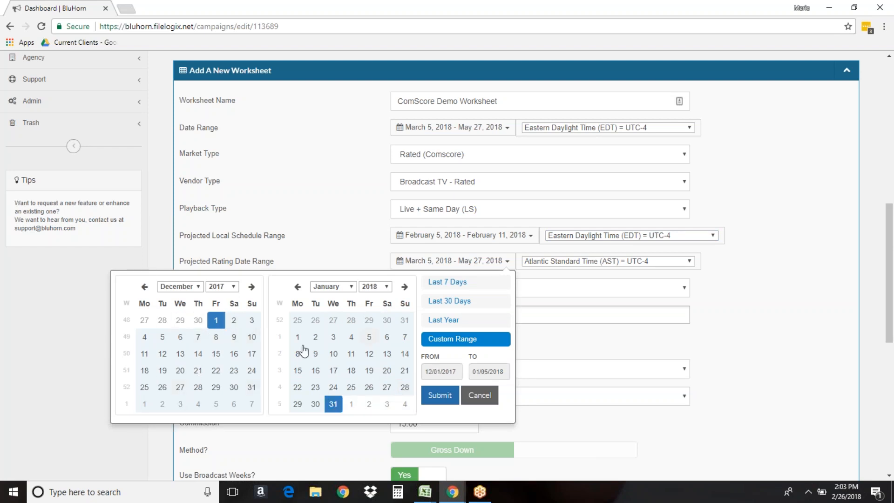
pyautogui.click(437, 395)
pyautogui.click(586, 261)
pyautogui.click(586, 363)
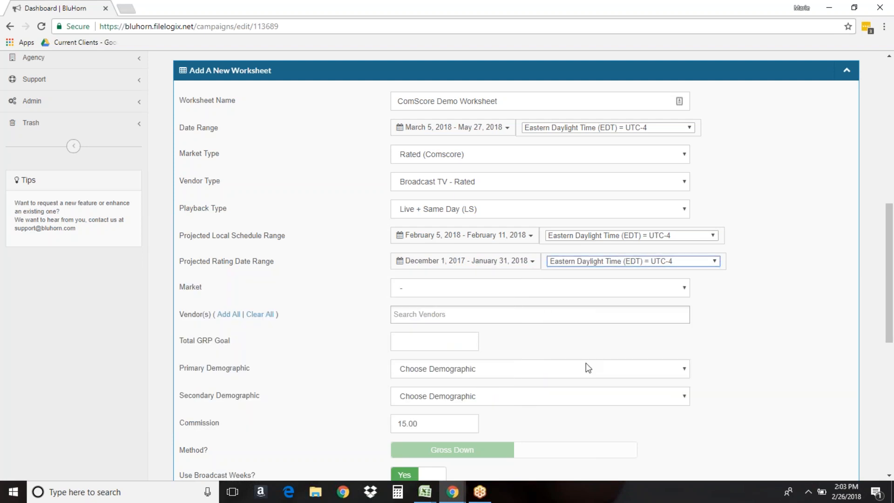
# Choose Jacksonville as the worksheet's market
pyautogui.click(466, 294)
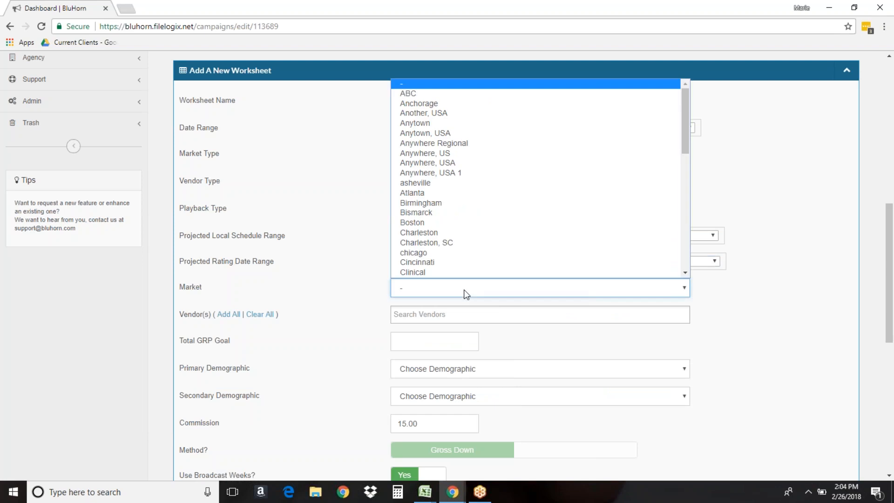
pyautogui.click(448, 123)
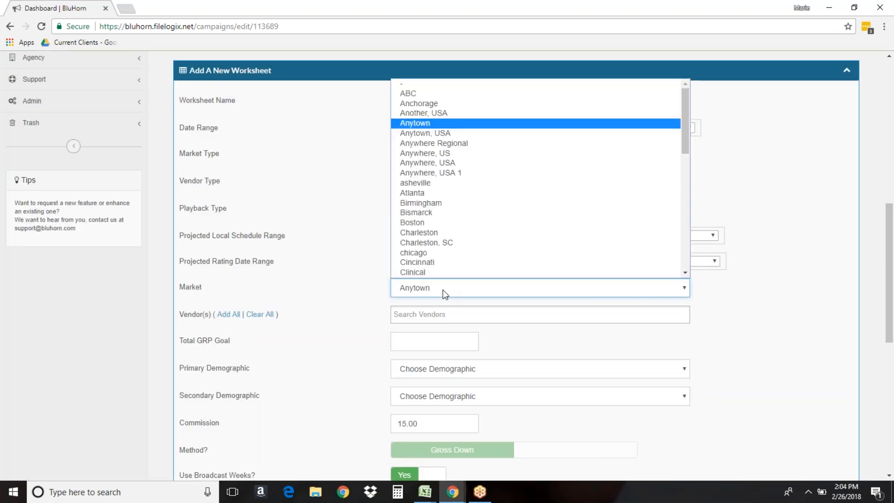
pyautogui.moveTo(686, 123); pyautogui.dragTo(686, 184)
pyautogui.click(565, 189)
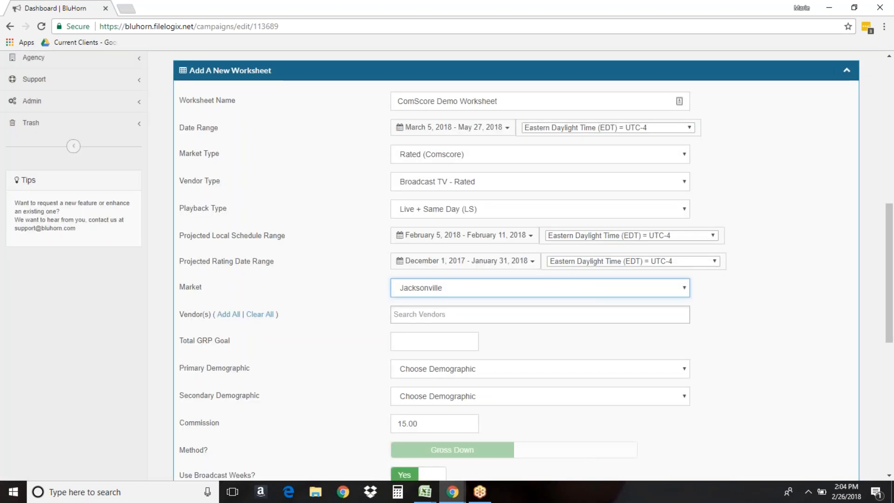
# Select WFOX as the worksheet's vendor and add all of its available stations
pyautogui.click(444, 315)
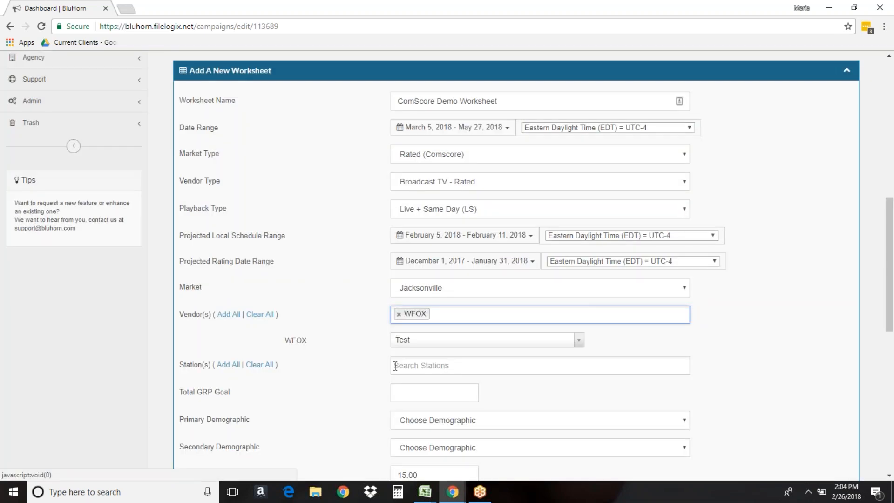
pyautogui.click(226, 365)
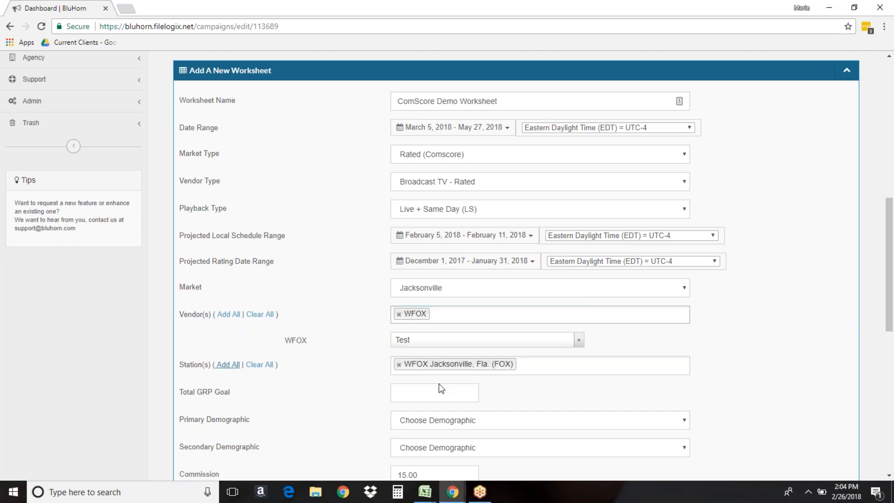
# Set the primary demographic to A35+ and the secondary demographic to A18-49
pyautogui.scroll(-4, 529, 253)
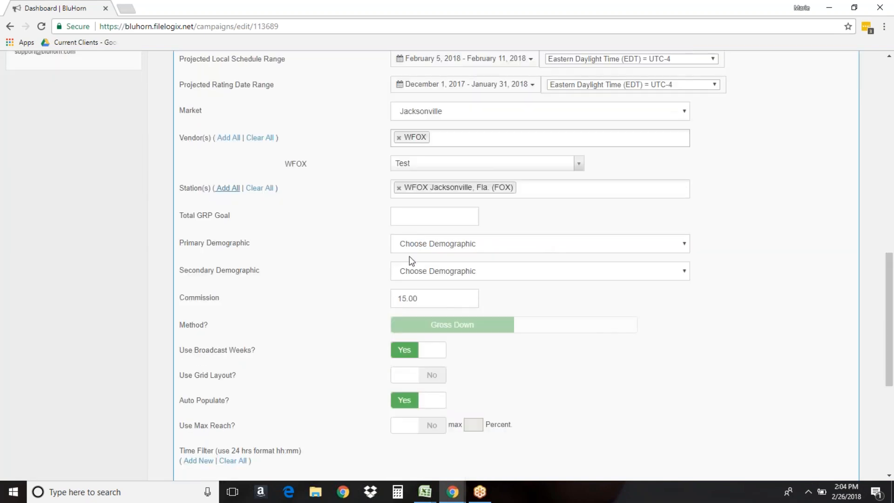
pyautogui.click(452, 248)
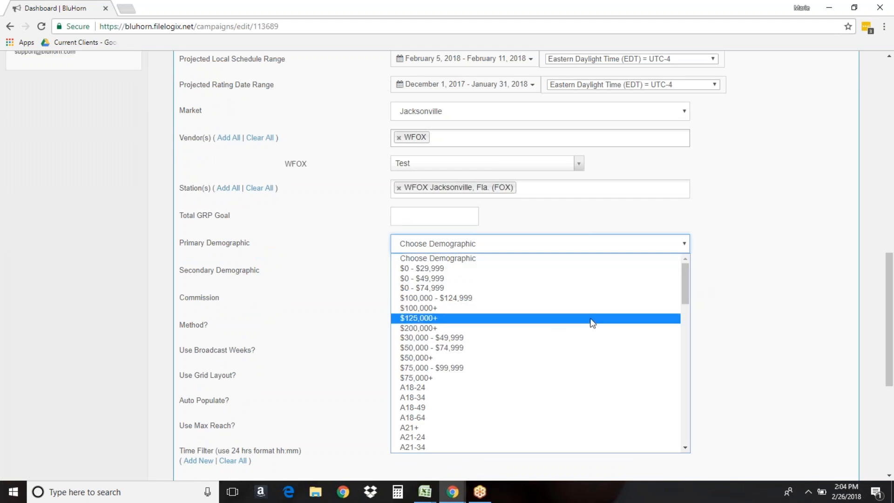
pyautogui.moveTo(686, 293); pyautogui.dragTo(687, 320)
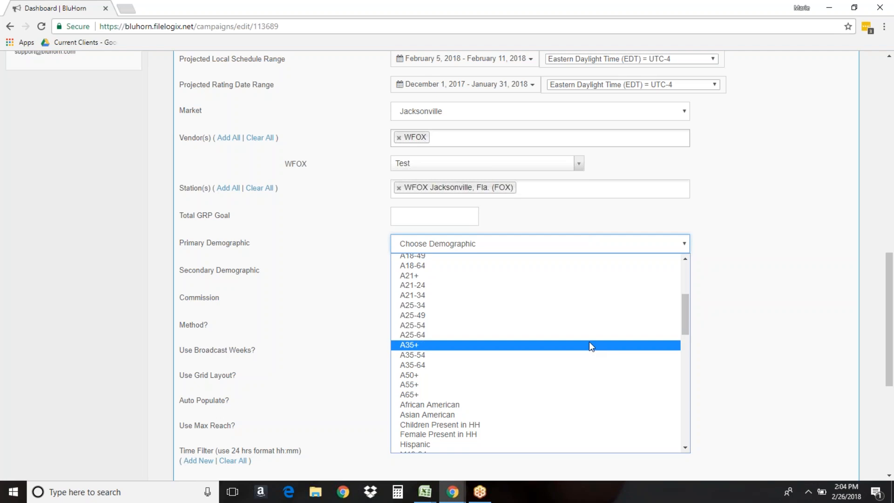
pyautogui.click(590, 345)
pyautogui.click(515, 277)
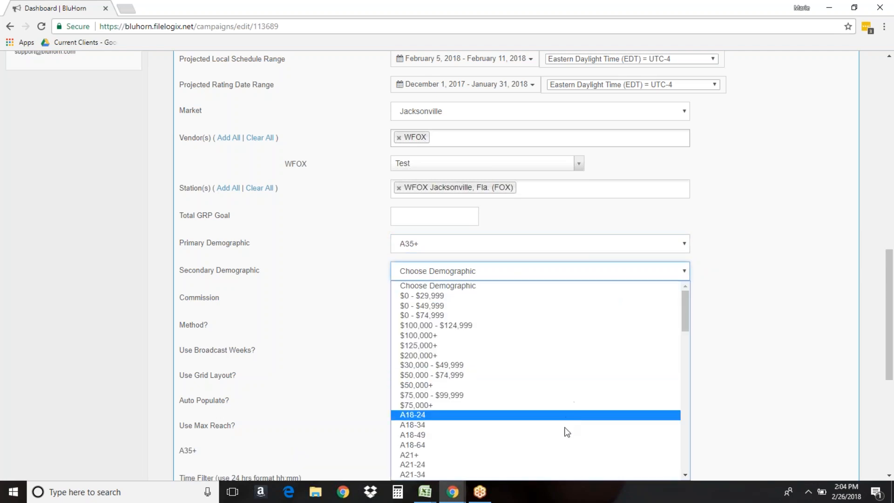
pyautogui.click(567, 435)
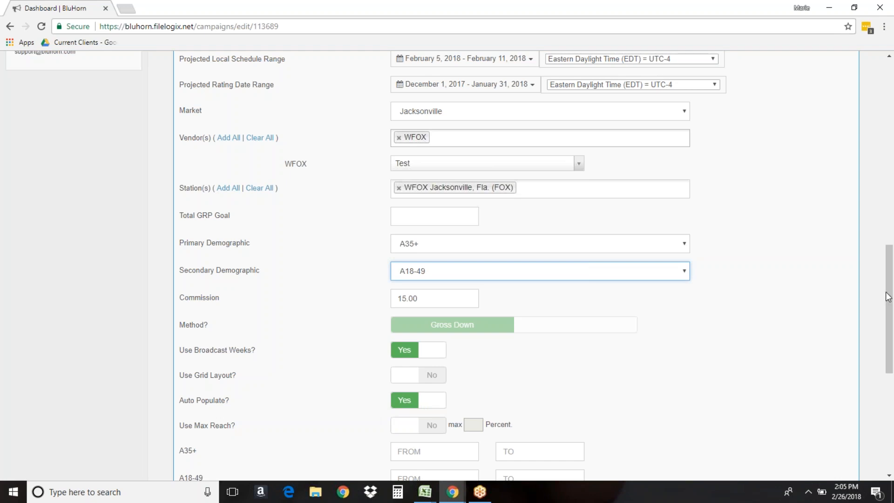
# Limit the A35+ demographic's range to values from 1.0 to 9.0
pyautogui.scroll(-5, 892, 292)
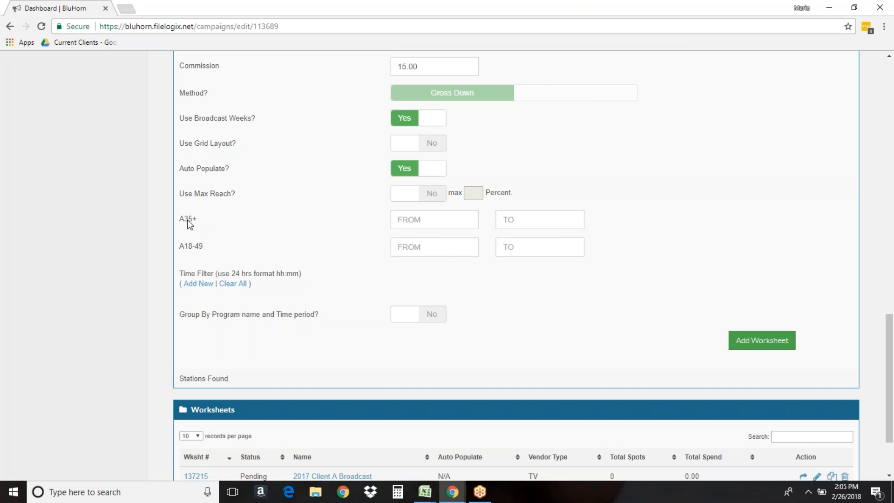
pyautogui.click(419, 225)
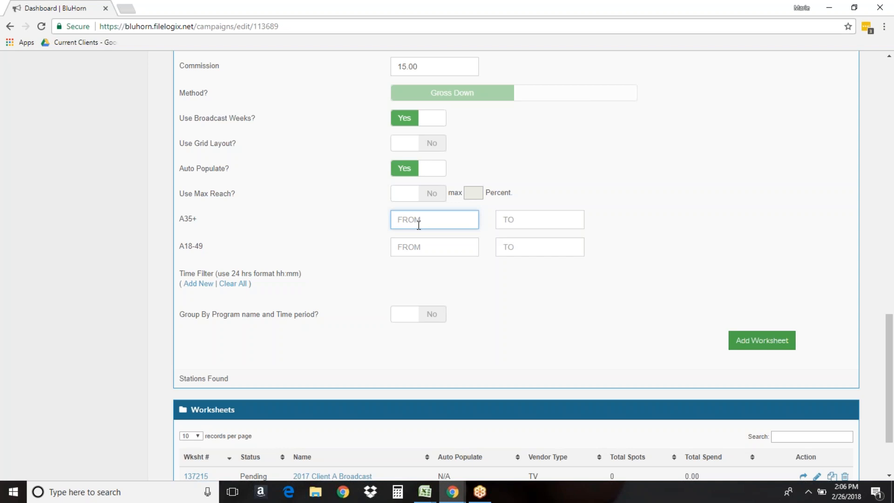
pyautogui.write('1.0')
pyautogui.press('Tab')
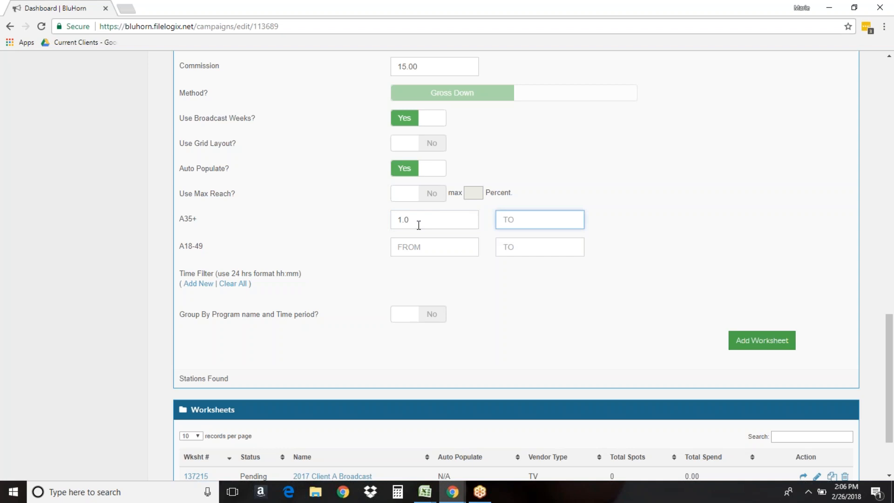
pyautogui.write('9.0')
pyautogui.click(411, 246)
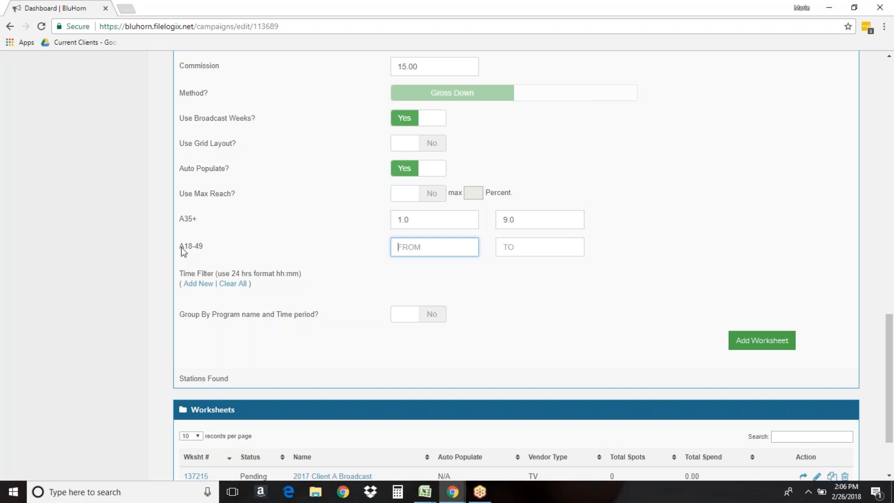
# Limit the A18-49 demographic's range to values from 1.0 to 9.0
pyautogui.write('1.0')
pyautogui.press('Tab')
pyautogui.write('9.0')
pyautogui.press('Tab')
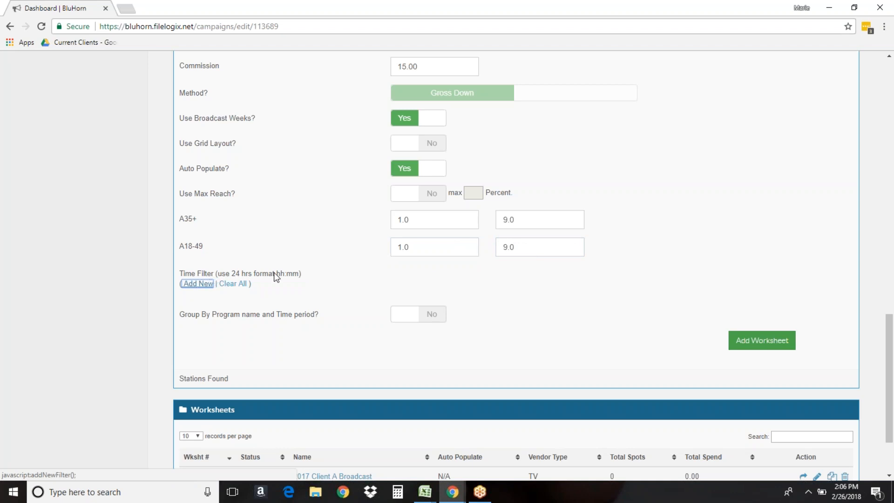
# Add a new time filter to the worksheet running from 05:00 to 23:59
pyautogui.moveTo(219, 274); pyautogui.dragTo(298, 280)
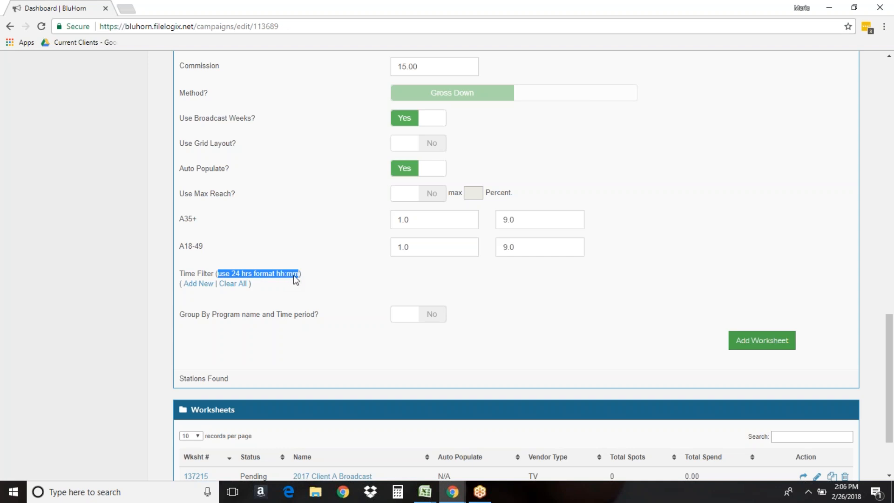
pyautogui.click(296, 286)
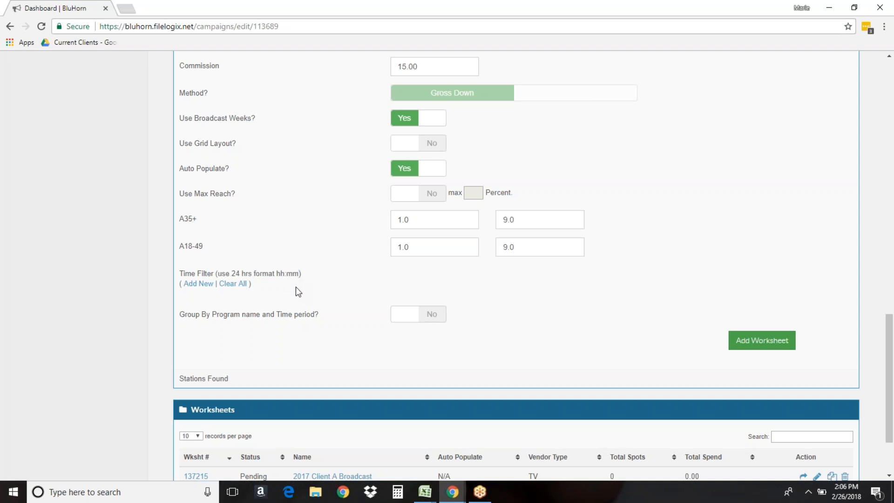
pyautogui.click(198, 287)
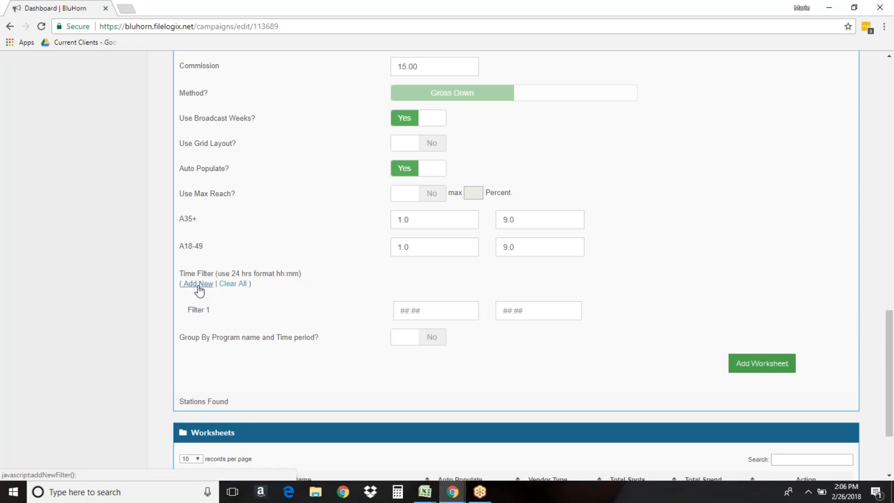
pyautogui.click(420, 311)
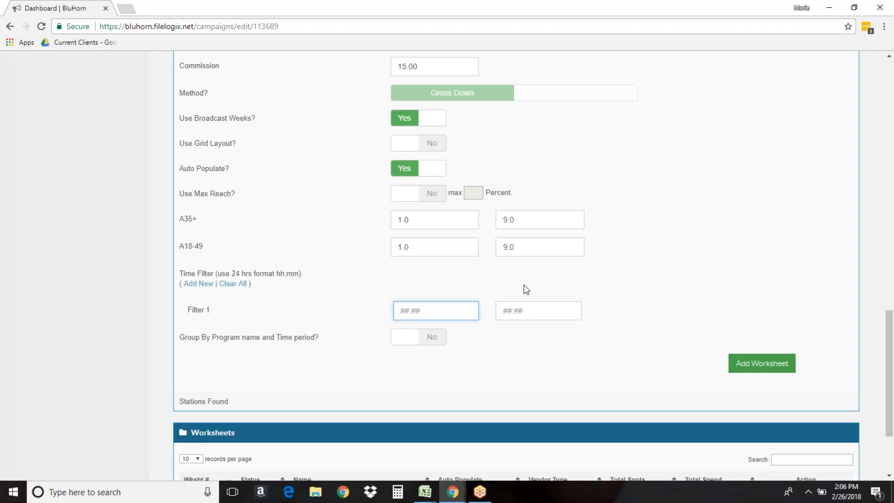
pyautogui.write('05:00')
pyautogui.press('Tab')
pyautogui.write('23')
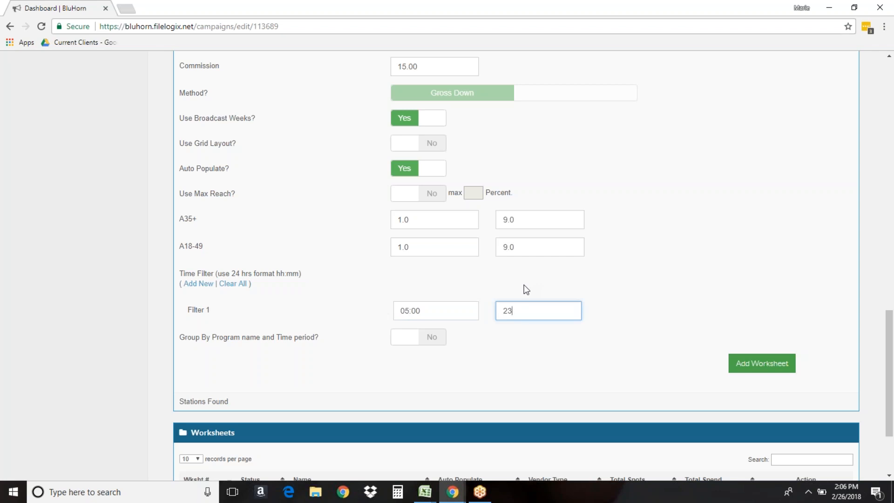
pyautogui.write(':59')
# Change the end time of Filter 1 to 10:00
pyautogui.tripleClick(522, 310)
pyautogui.moveTo(530, 315); pyautogui.dragTo(498, 313)
pyautogui.write('10:00')
# Turn on grouping by program name and time period for the worksheet
pyautogui.moveTo(180, 343); pyautogui.dragTo(323, 346)
pyautogui.click(369, 352)
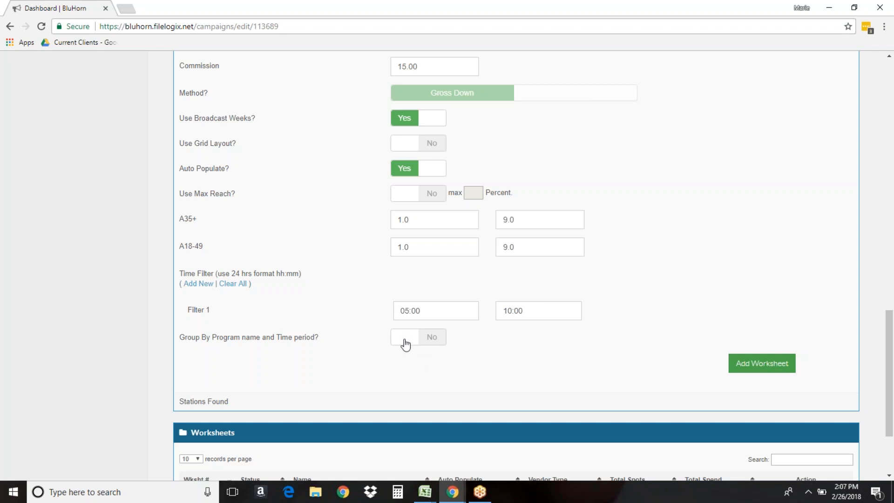
pyautogui.click(406, 343)
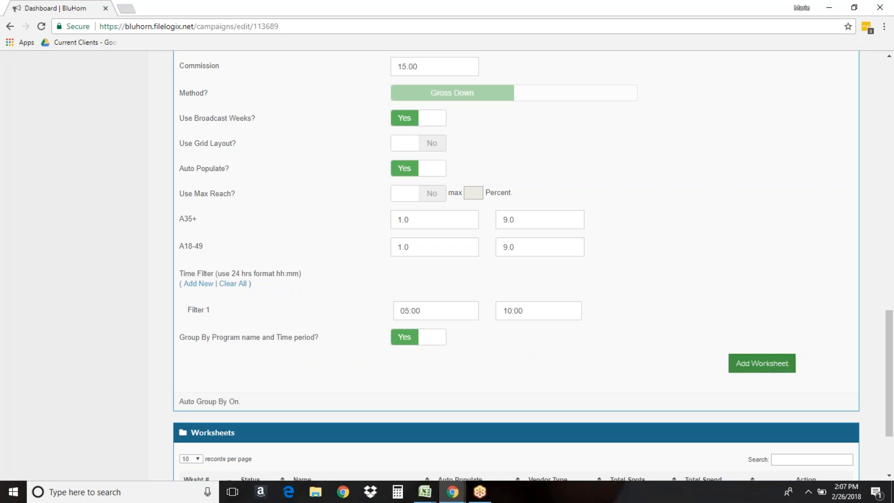
# Add the configured worksheet to the campaign and dismiss the processing message
pyautogui.click(761, 368)
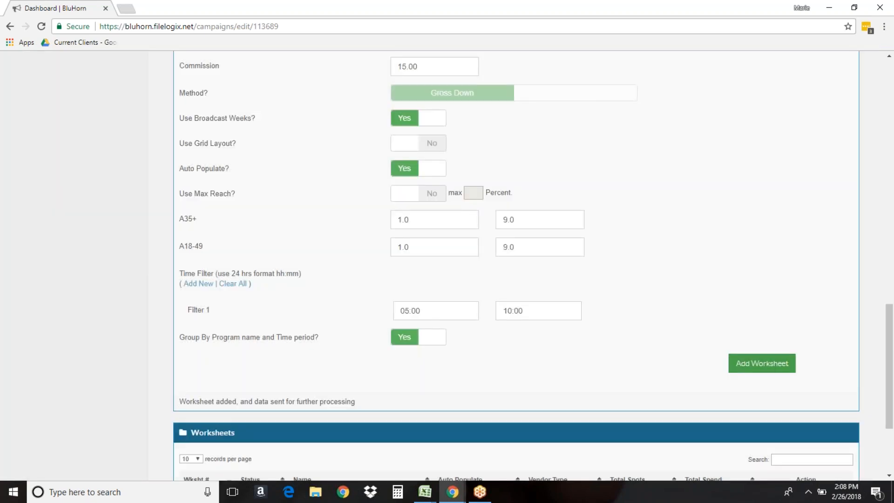
pyautogui.rightClick(255, 405)
pyautogui.click(231, 383)
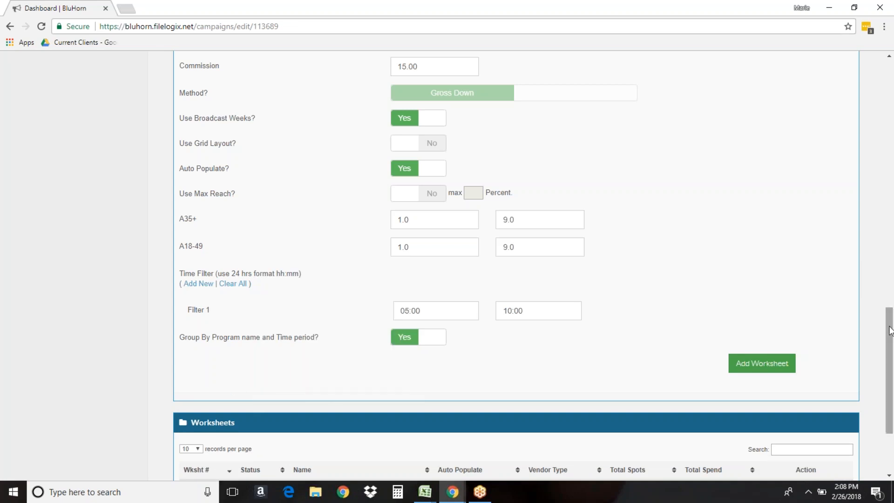
pyautogui.scroll(-3, 890, 334)
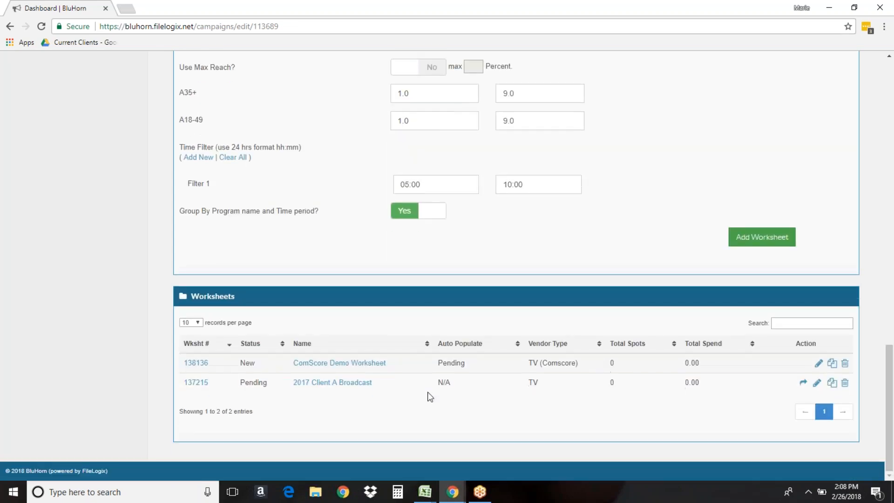